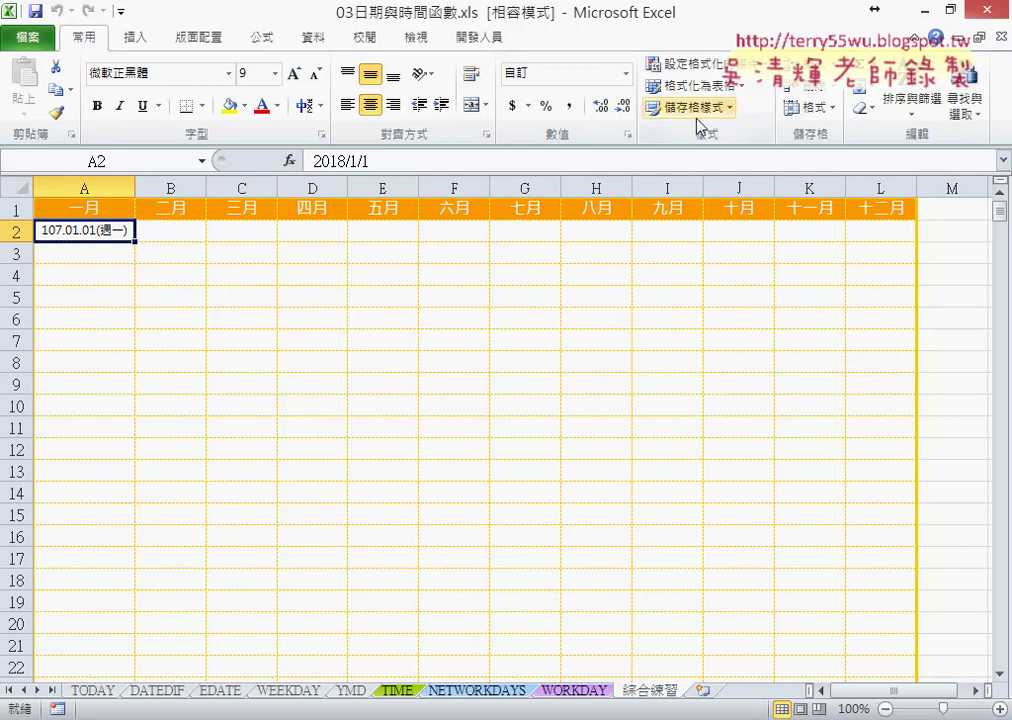
# - Browse the conditional formatting rules list and close it without changes
pyautogui.click(707, 66)
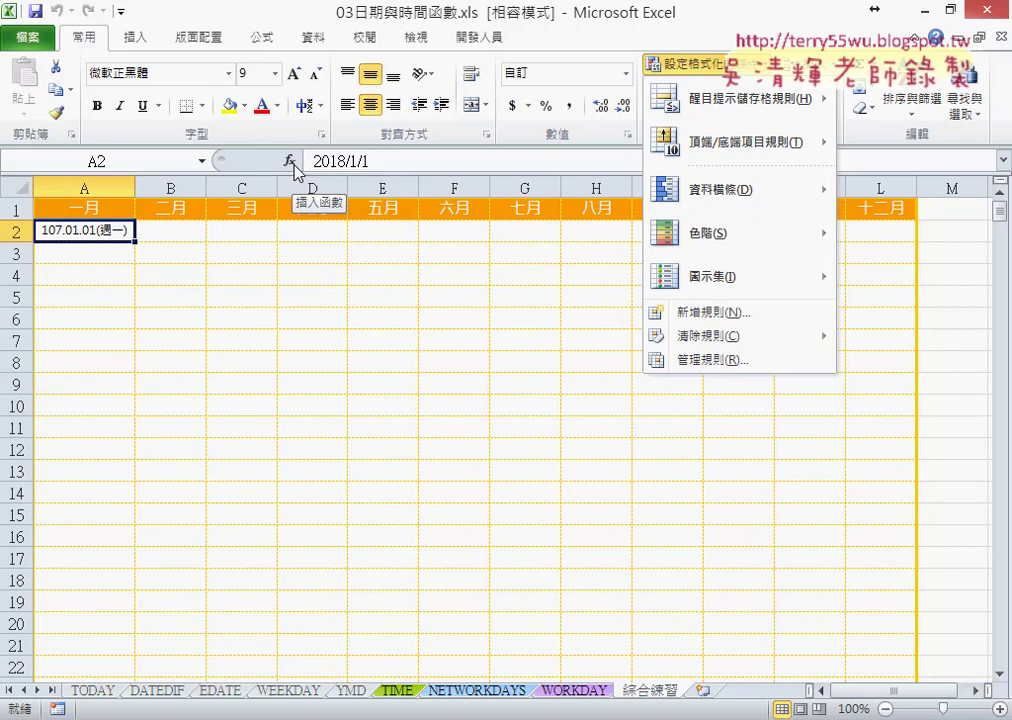
pyautogui.click(323, 459)
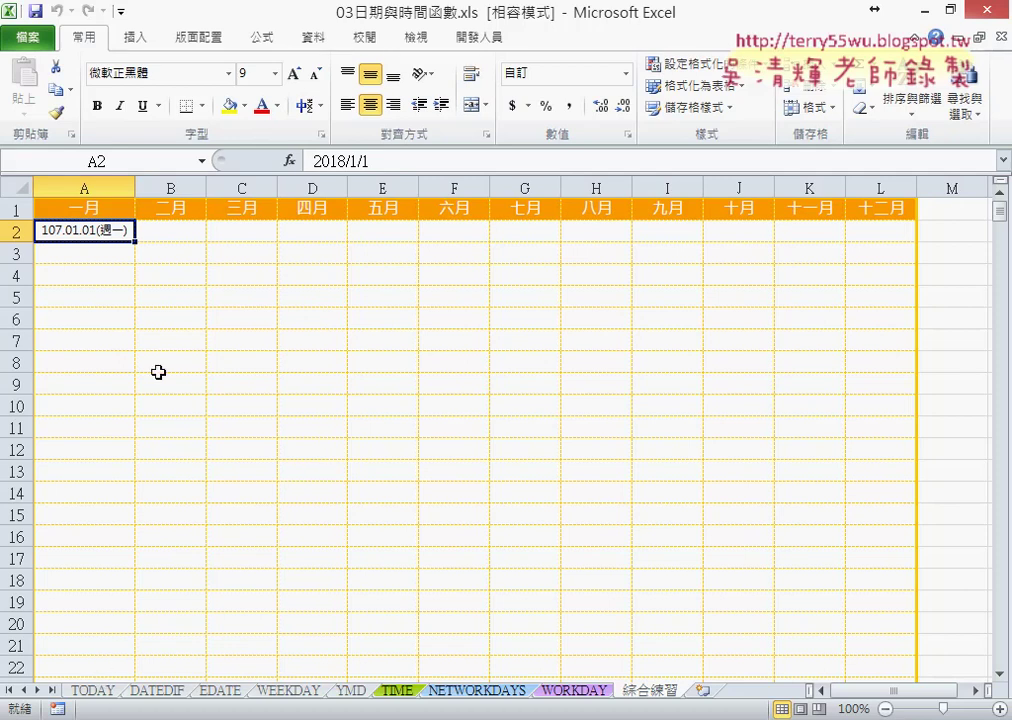
pyautogui.moveTo(356, 188)
pyautogui.mouseDown()
pyautogui.moveTo(282, 158)
pyautogui.moveTo(361, 185)
pyautogui.mouseUp()
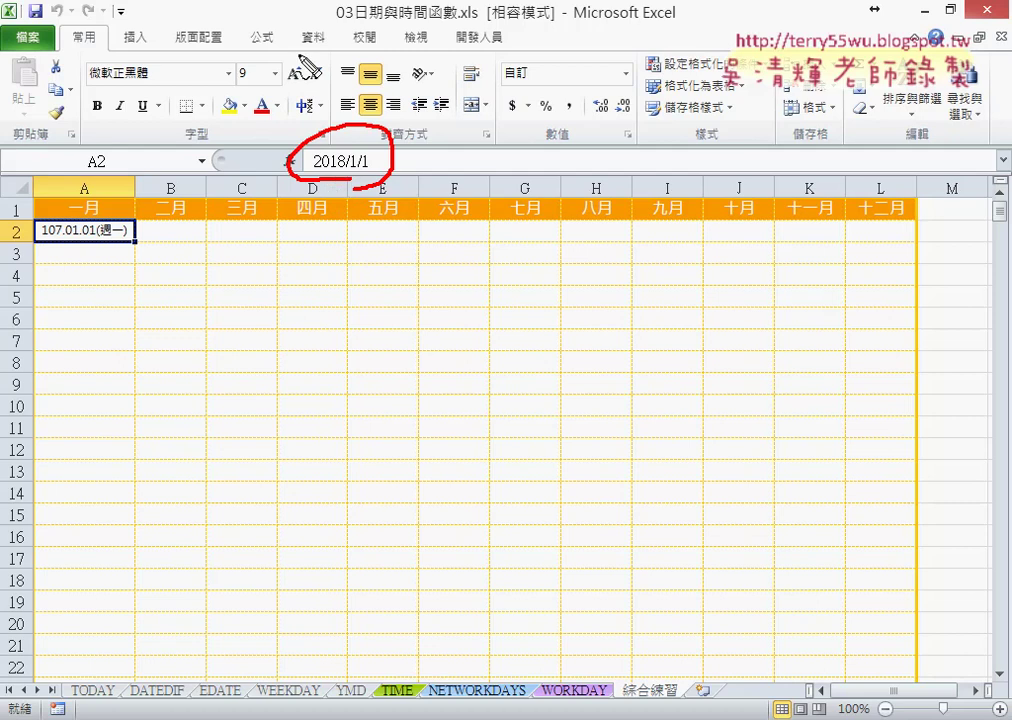
pyautogui.moveTo(272, 157)
pyautogui.mouseDown()
pyautogui.moveTo(131, 214)
pyautogui.moveTo(140, 212)
pyautogui.mouseUp()
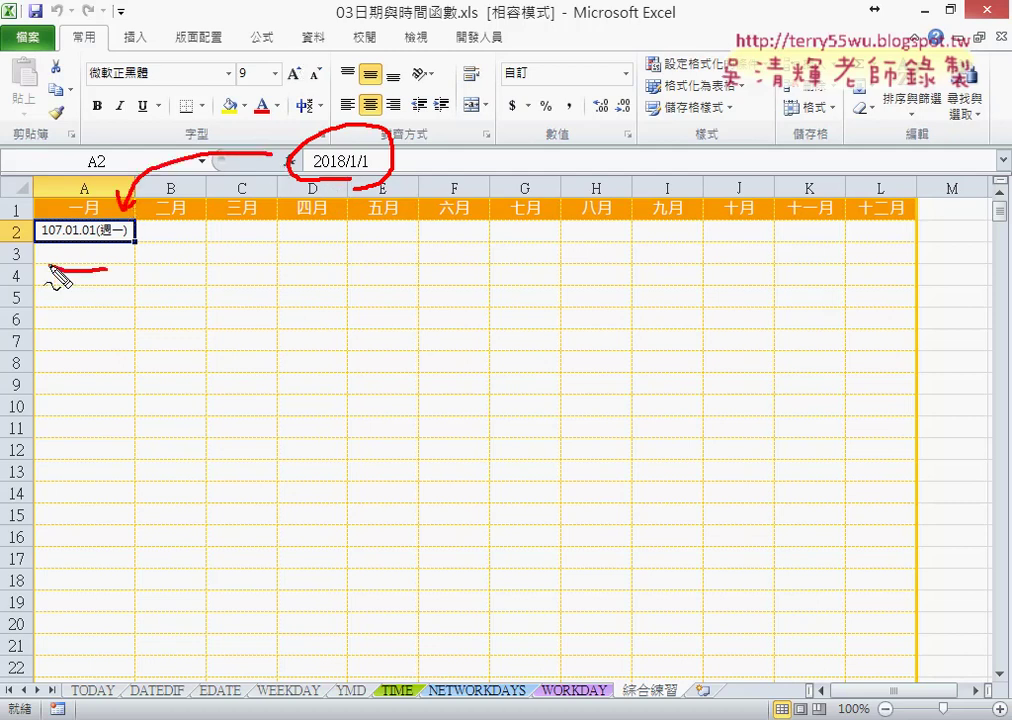
pyautogui.moveTo(56, 266); pyautogui.dragTo(102, 268)
pyautogui.moveTo(205, 288)
pyautogui.mouseDown()
pyautogui.moveTo(150, 268)
pyautogui.moveTo(158, 272)
pyautogui.mouseUp()
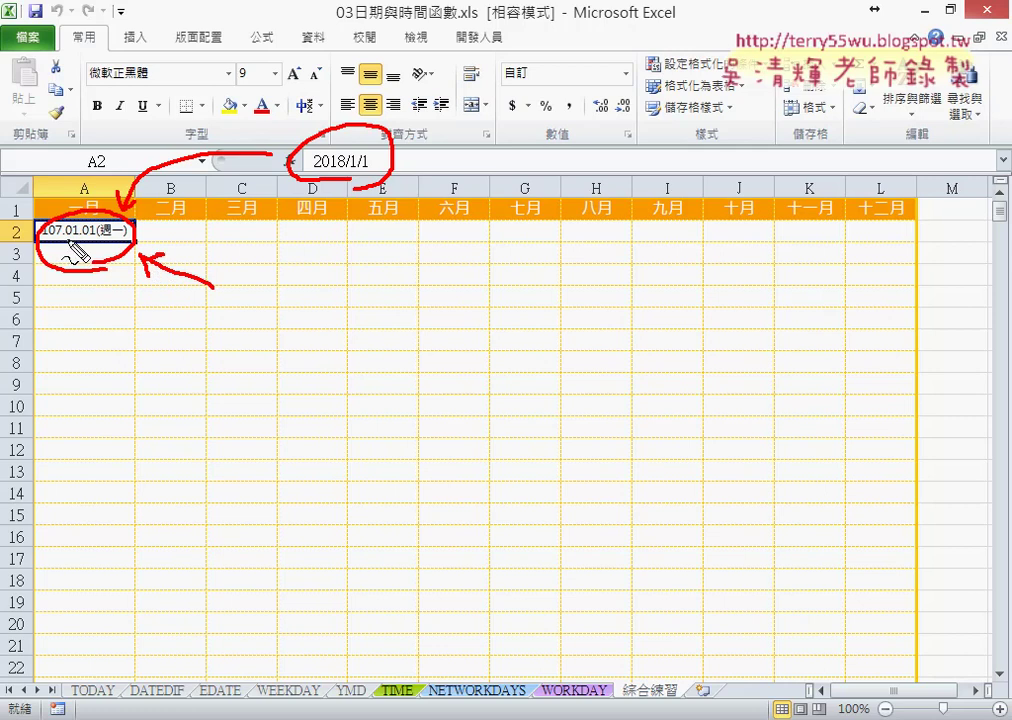
pyautogui.moveTo(104, 239); pyautogui.dragTo(125, 236)
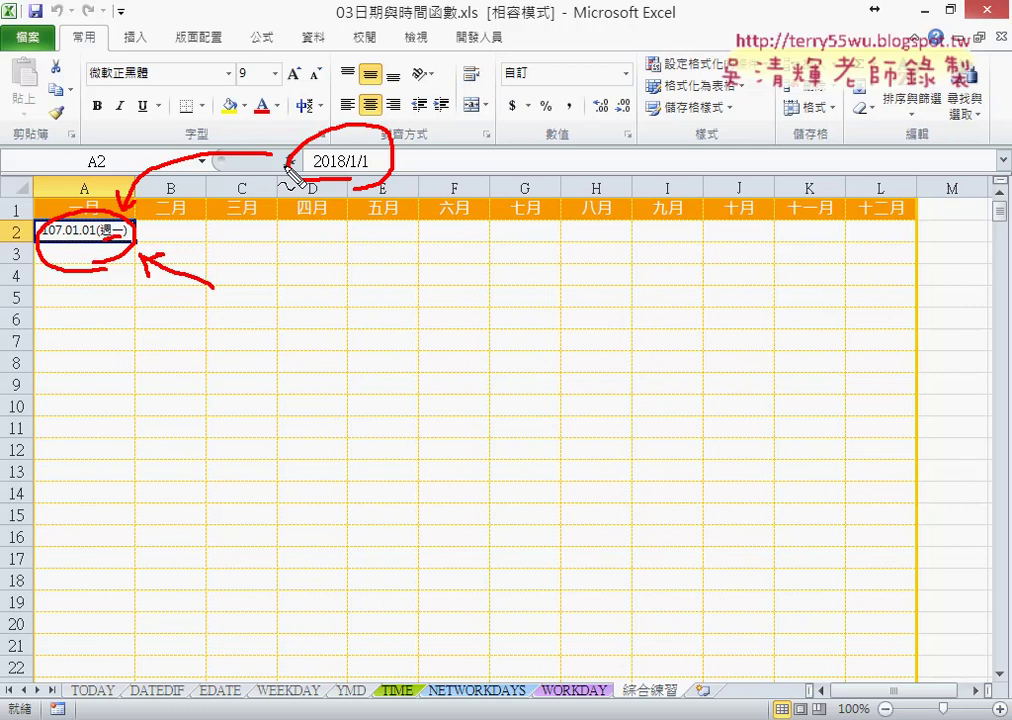
pyautogui.press('Escape')
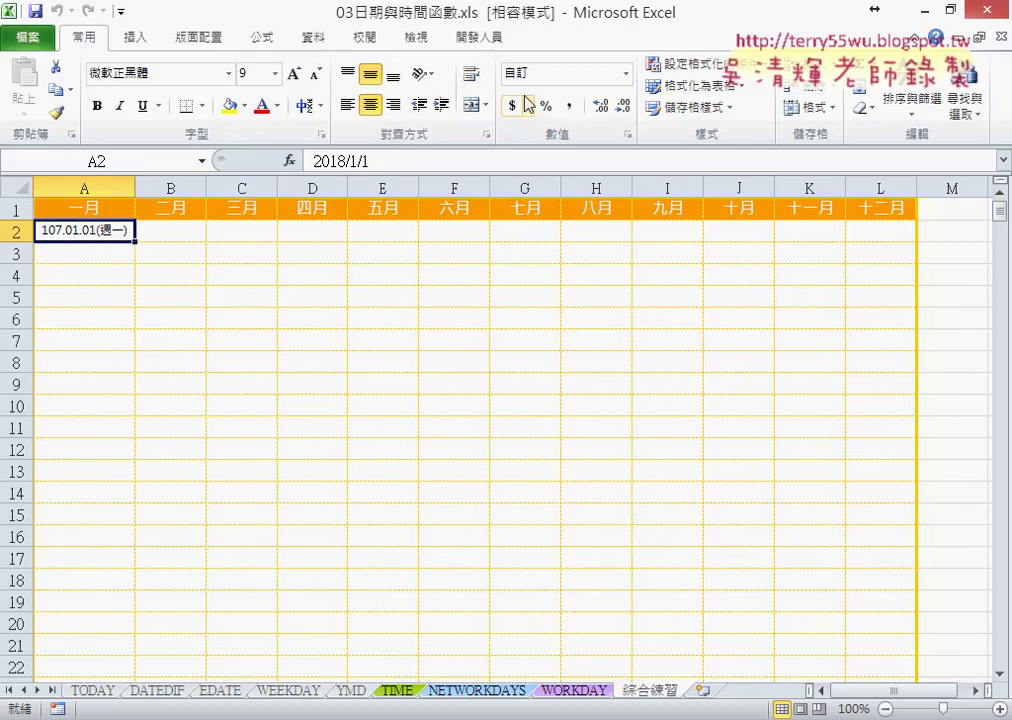
# - On the TODAY sheet, start a function in C3 and list the Date & Time functions
pyautogui.click(96, 691)
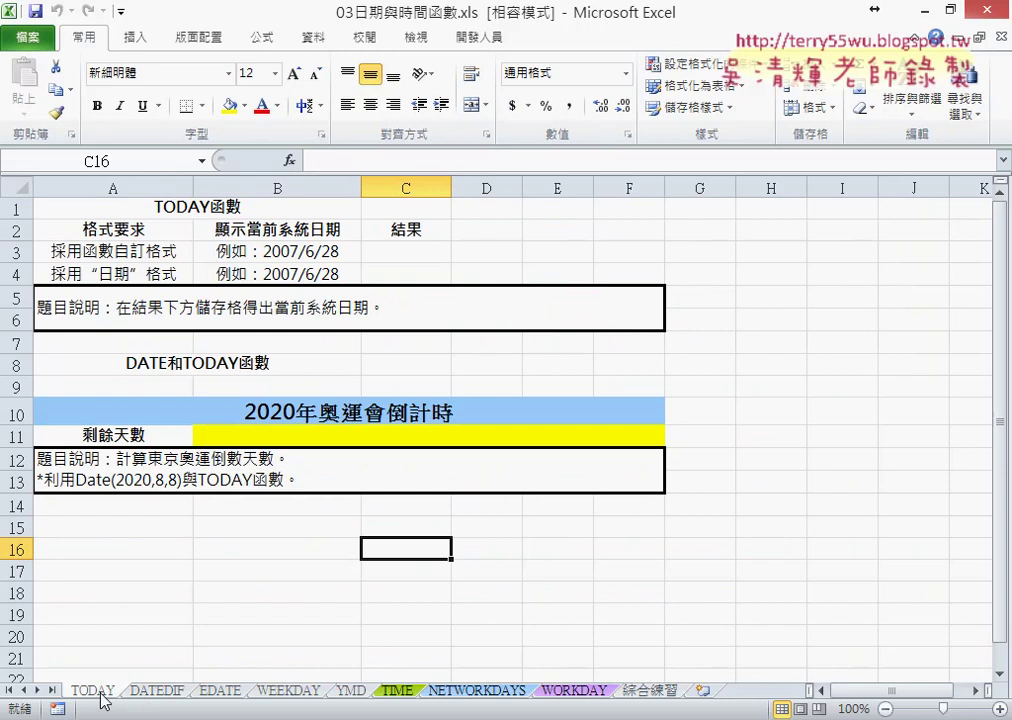
pyautogui.click(420, 252)
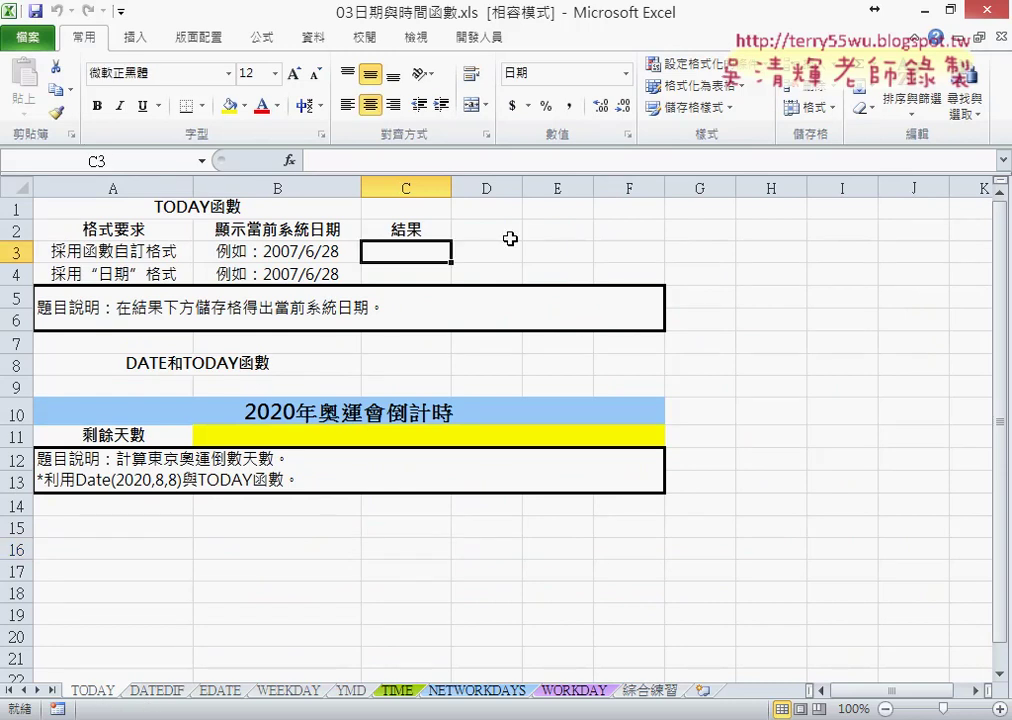
pyautogui.click(289, 160)
pyautogui.moveTo(640, 256); pyautogui.dragTo(681, 75)
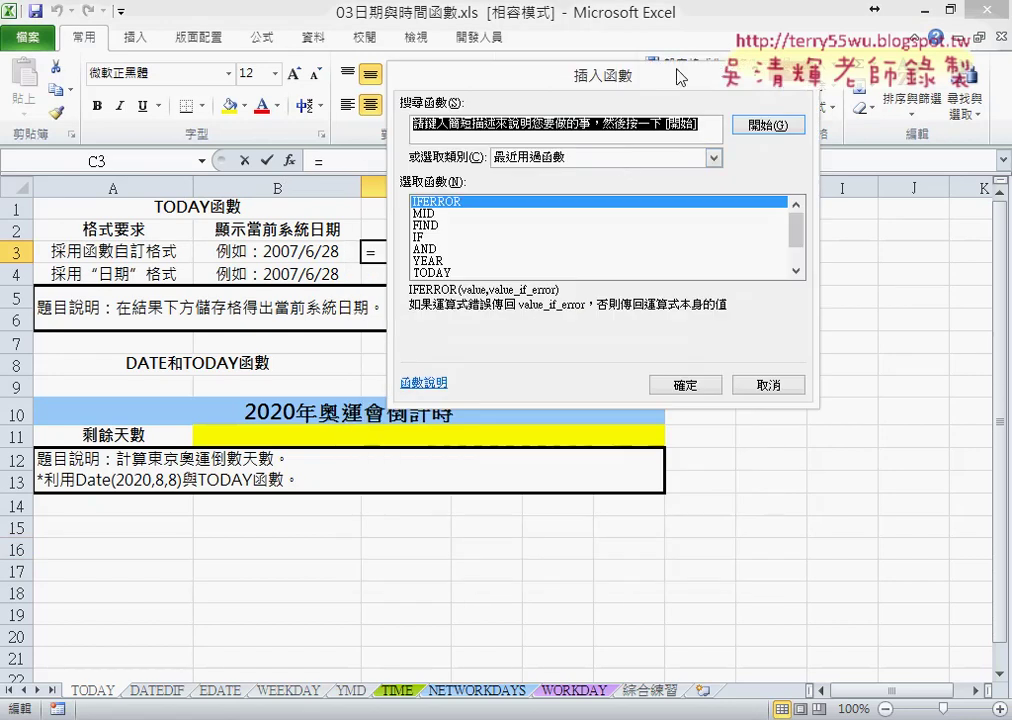
pyautogui.click(624, 158)
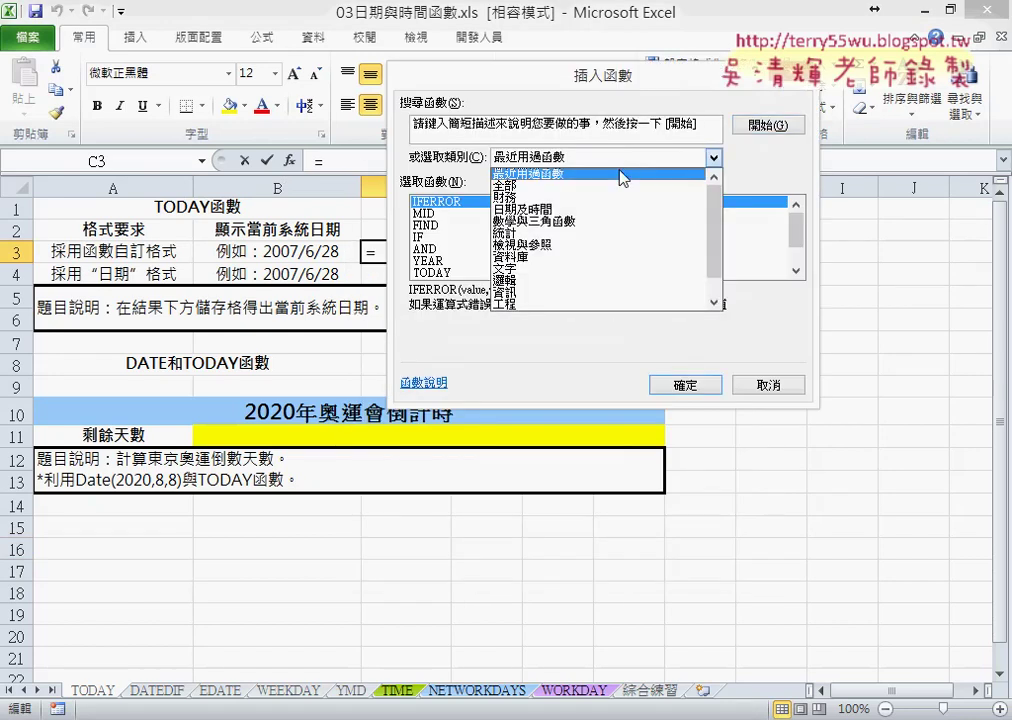
pyautogui.click(610, 205)
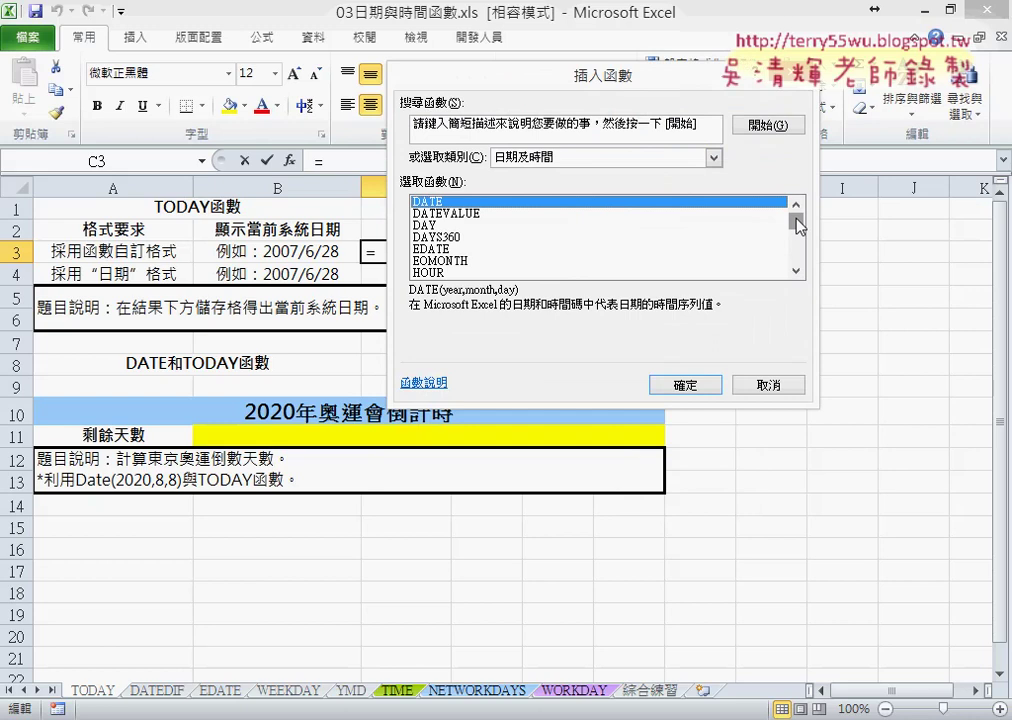
# - Insert =TODAY() into C3 and widen column C to show 2017/4/19
pyautogui.moveTo(796, 220); pyautogui.dragTo(801, 258)
pyautogui.click(536, 225)
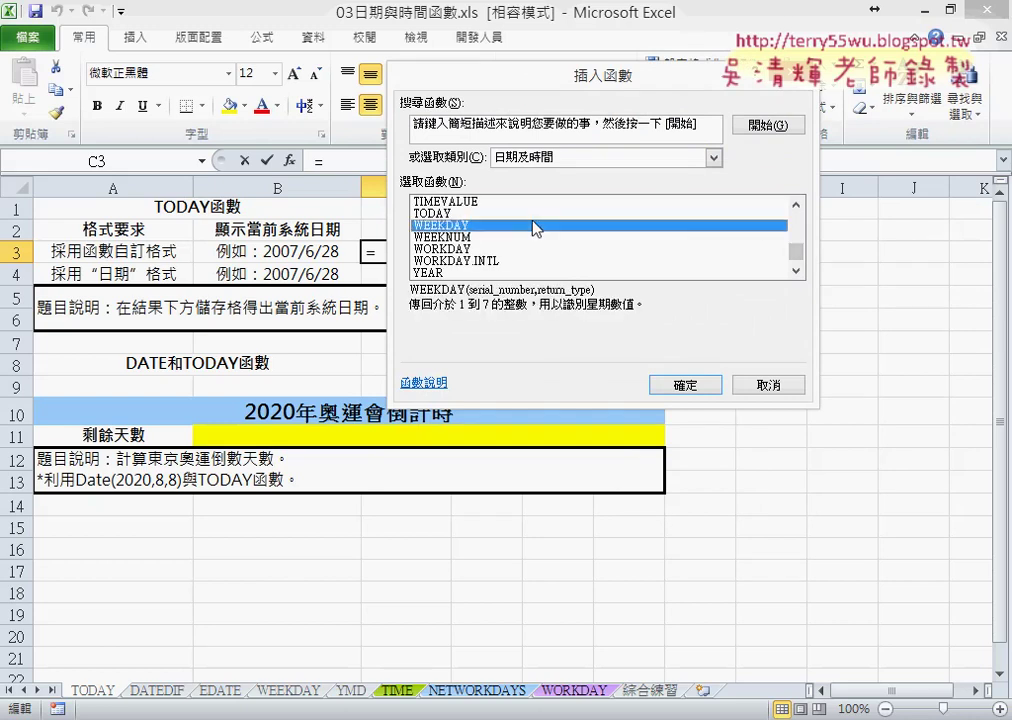
pyautogui.click(536, 214)
pyautogui.click(700, 386)
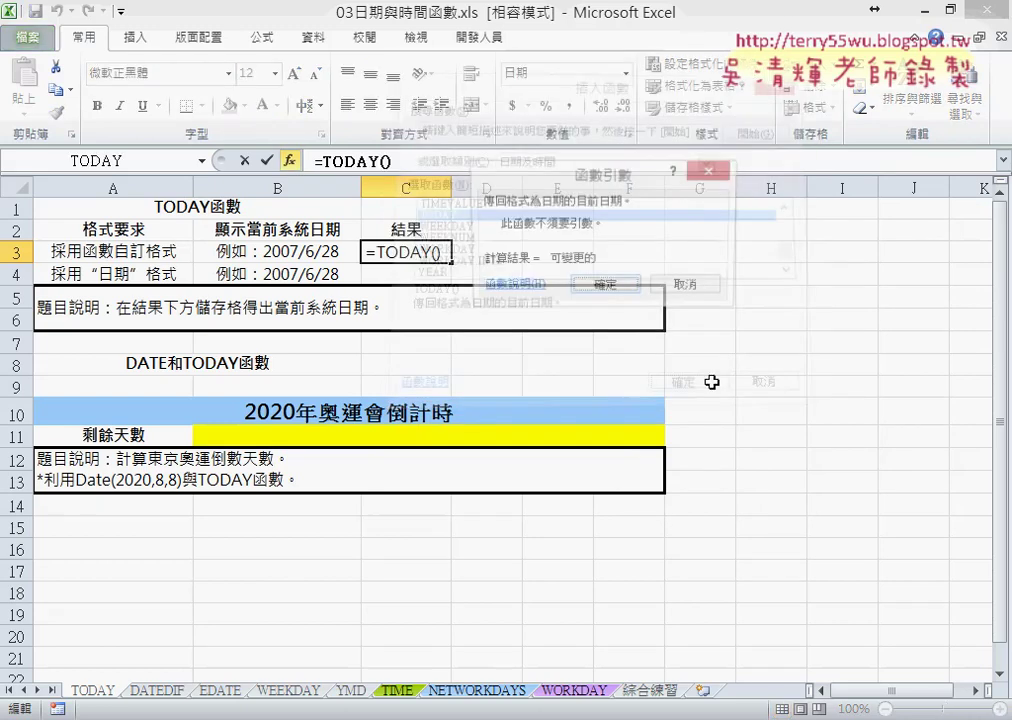
pyautogui.click(618, 287)
pyautogui.moveTo(451, 188); pyautogui.dragTo(501, 188)
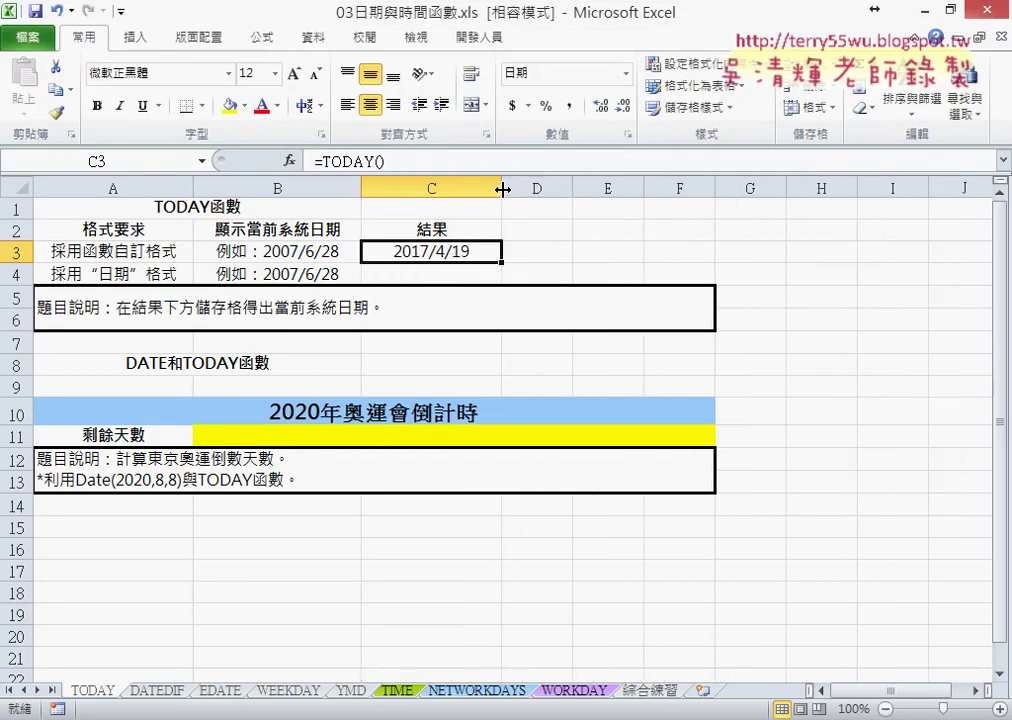
# - Enter =NOW() in C4, then select both result cells C3:C4
pyautogui.click(481, 275)
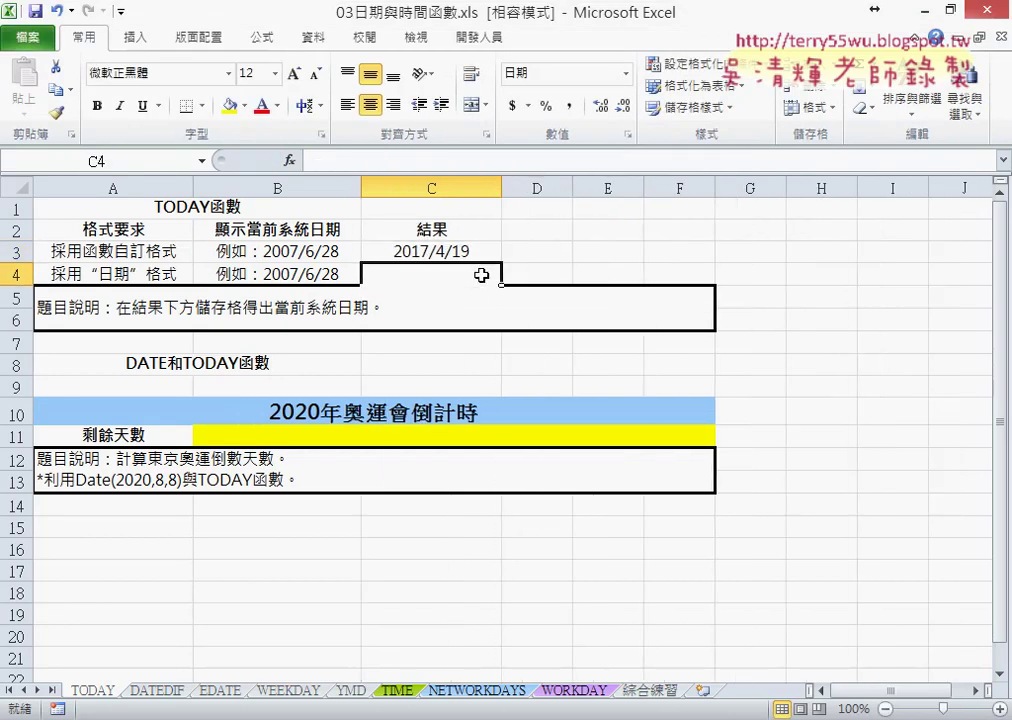
pyautogui.click(289, 160)
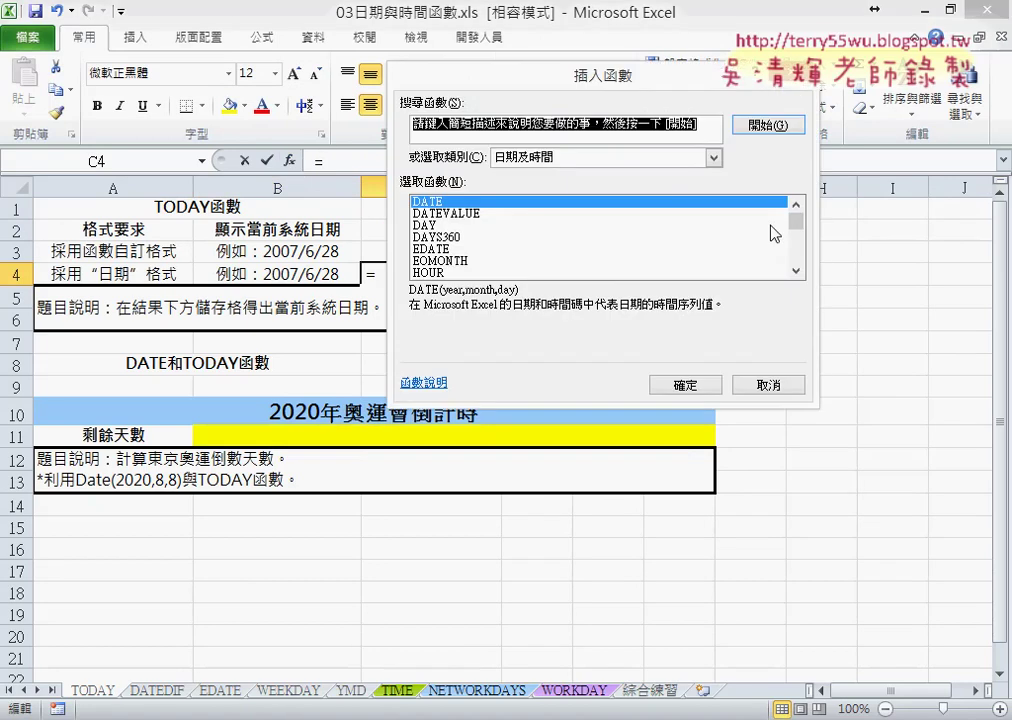
pyautogui.moveTo(791, 219); pyautogui.dragTo(791, 227)
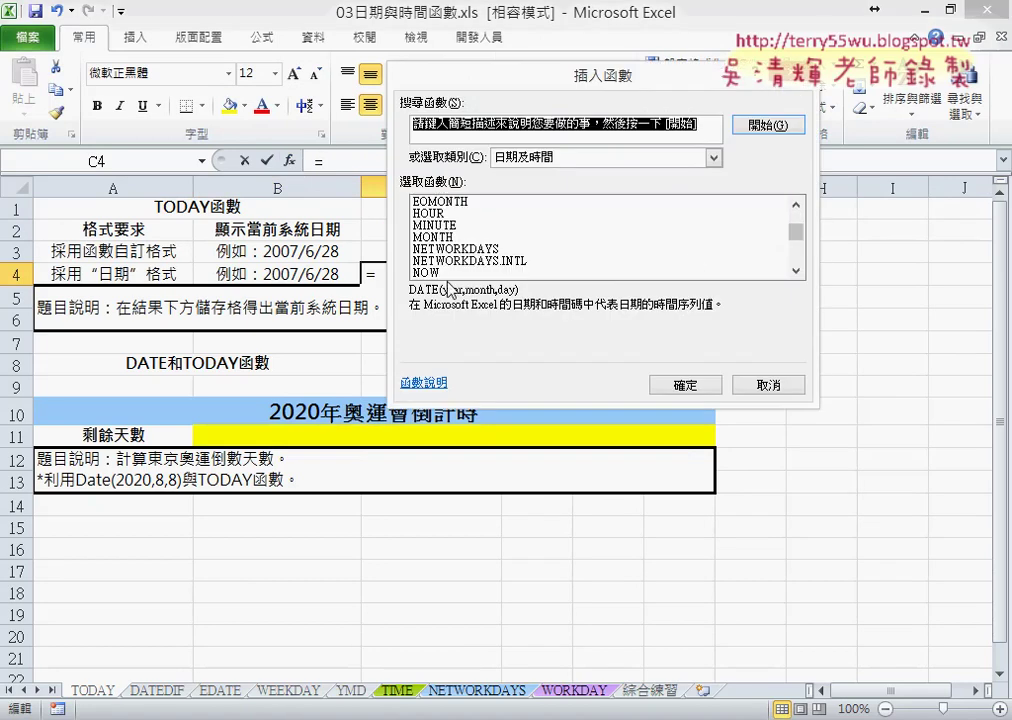
pyautogui.doubleClick(445, 273)
pyautogui.click(607, 287)
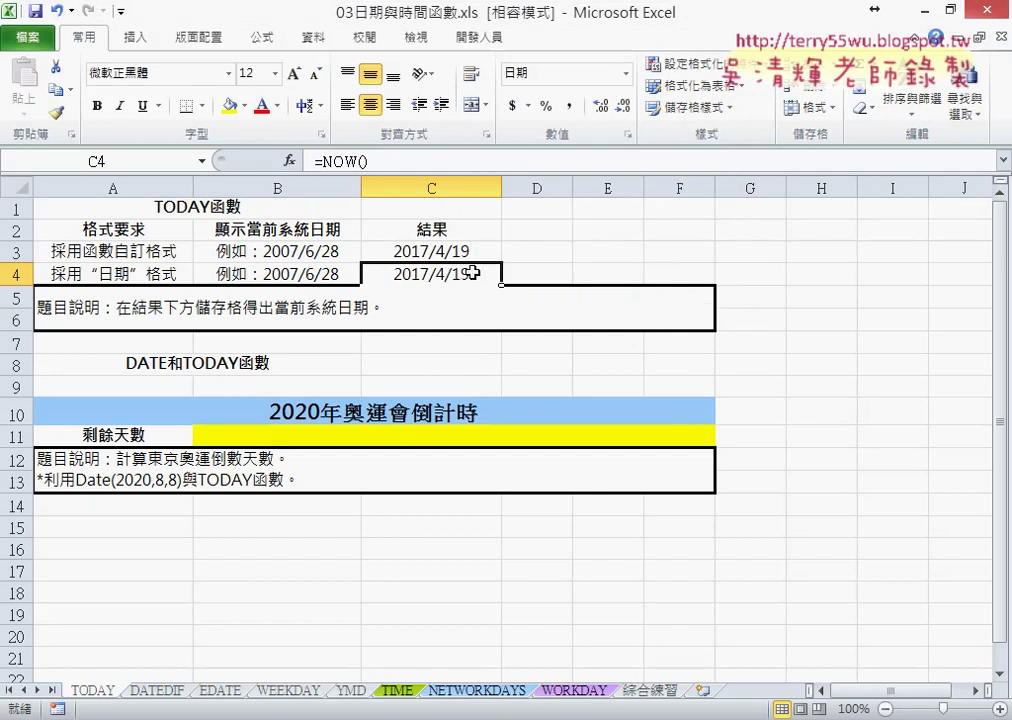
pyautogui.moveTo(472, 273)
pyautogui.mouseDown()
pyautogui.moveTo(487, 252)
pyautogui.moveTo(484, 271)
pyautogui.mouseUp()
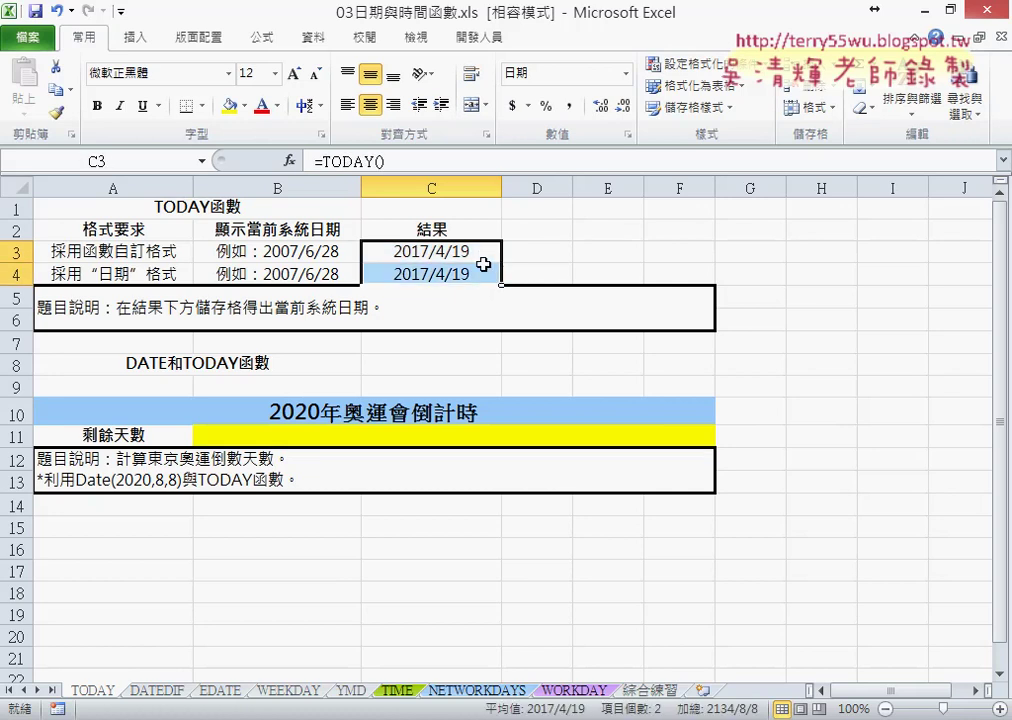
# - Apply the Time format type 2001/3/14 1:30 PM to C3:C4 via Format Cells
pyautogui.rightClick(486, 275)
pyautogui.click(582, 557)
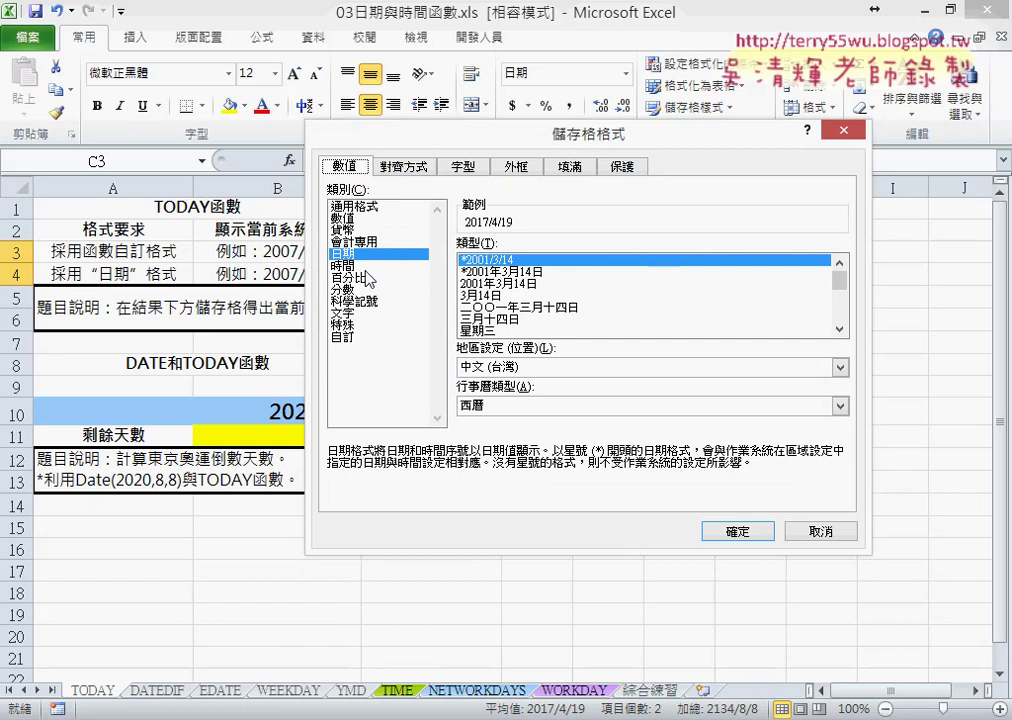
pyautogui.click(388, 265)
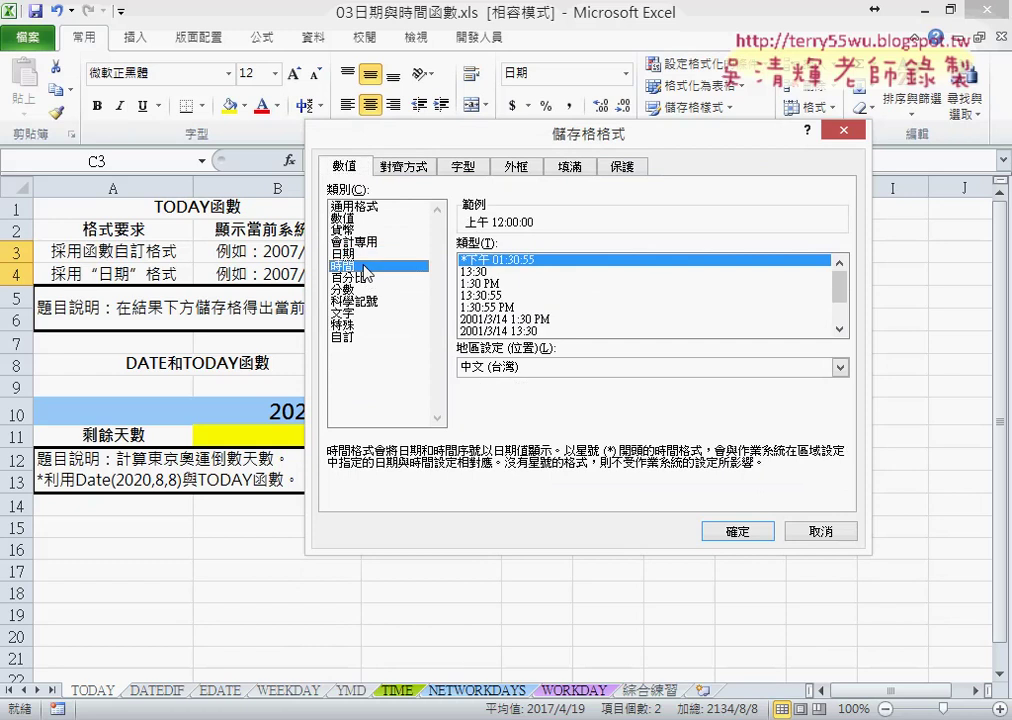
pyautogui.click(503, 319)
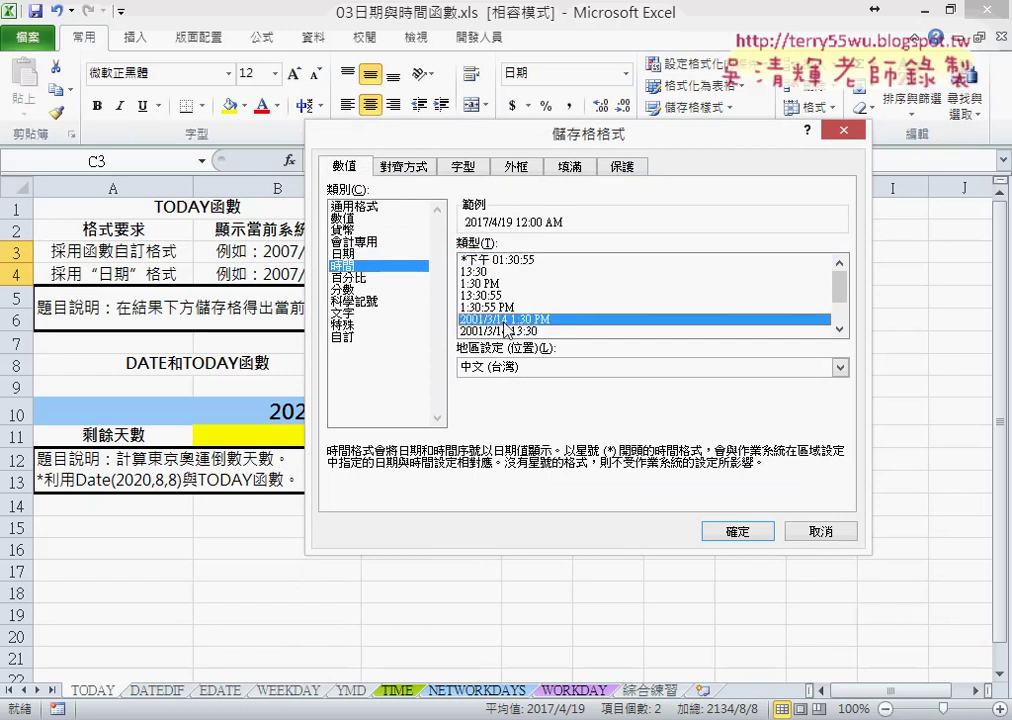
pyautogui.click(840, 328)
pyautogui.click(840, 328)
pyautogui.click(840, 328)
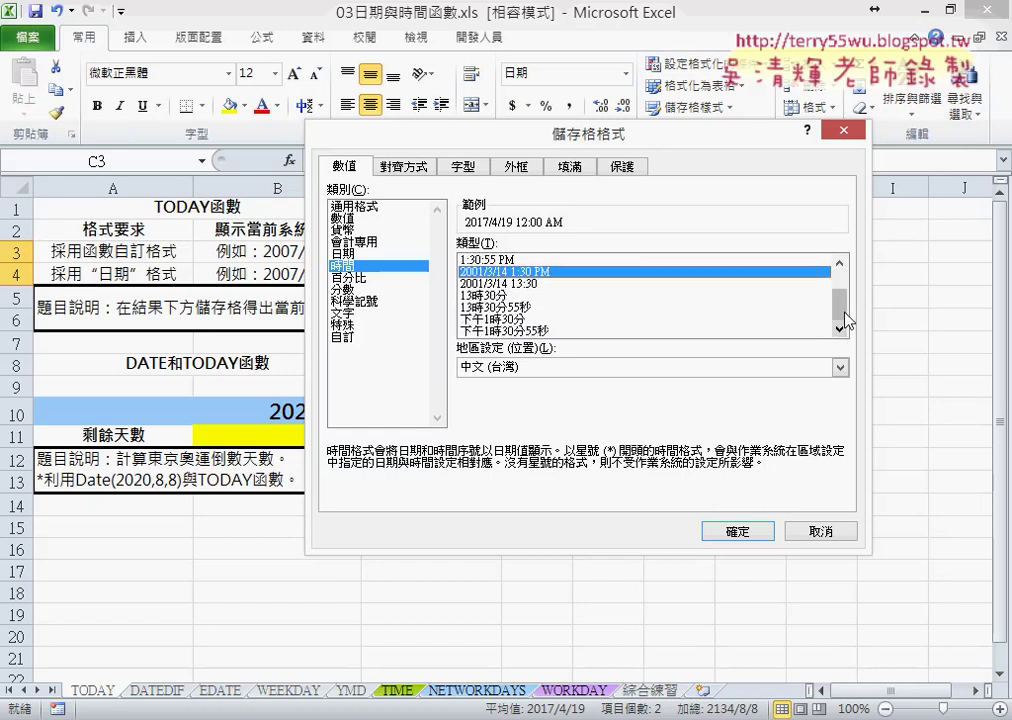
pyautogui.moveTo(842, 318); pyautogui.dragTo(840, 296)
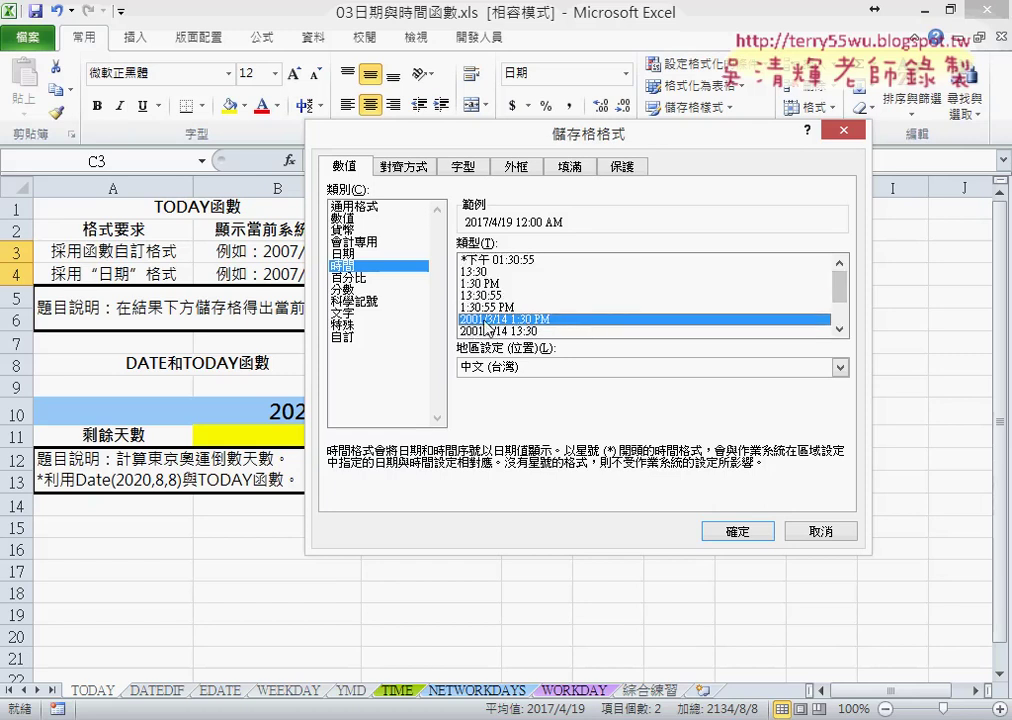
pyautogui.click(747, 531)
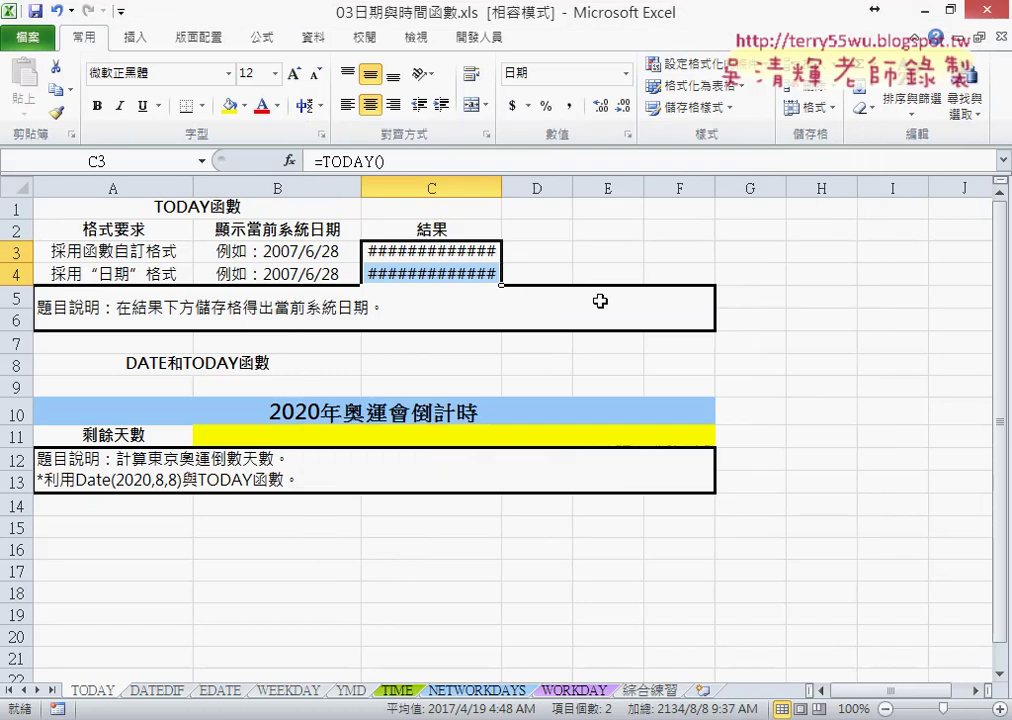
# - Widen column C until C3 shows 2017/4/19 12:00 AM and C4 shows 2017/4/19 9:37 AM, then check their formulas
pyautogui.moveTo(502, 188); pyautogui.dragTo(628, 188)
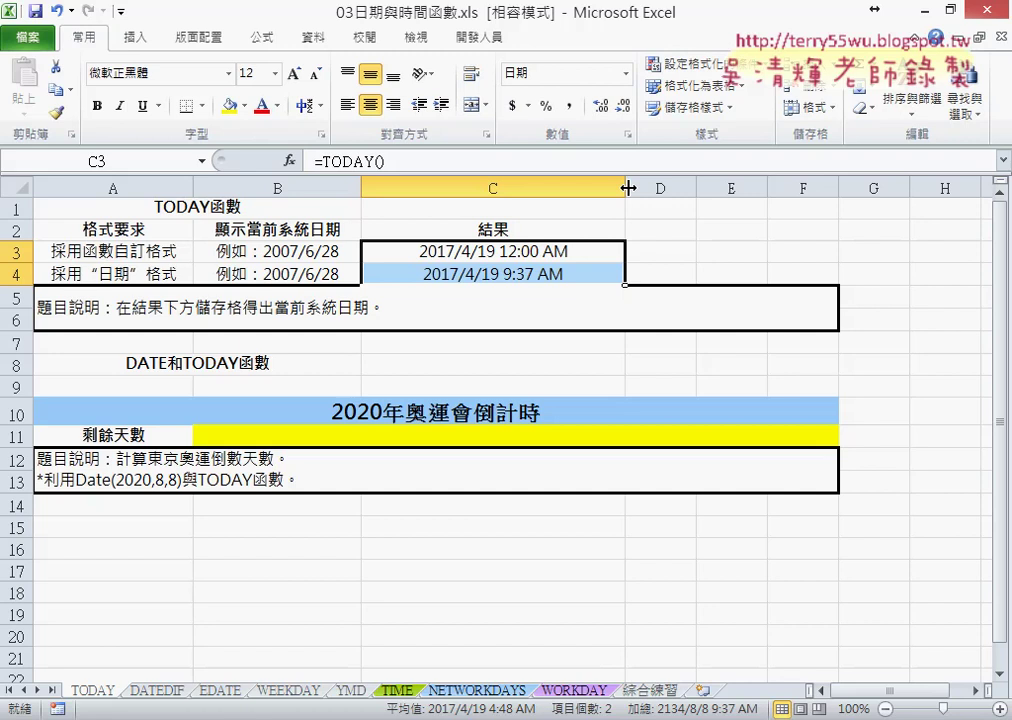
pyautogui.click(524, 256)
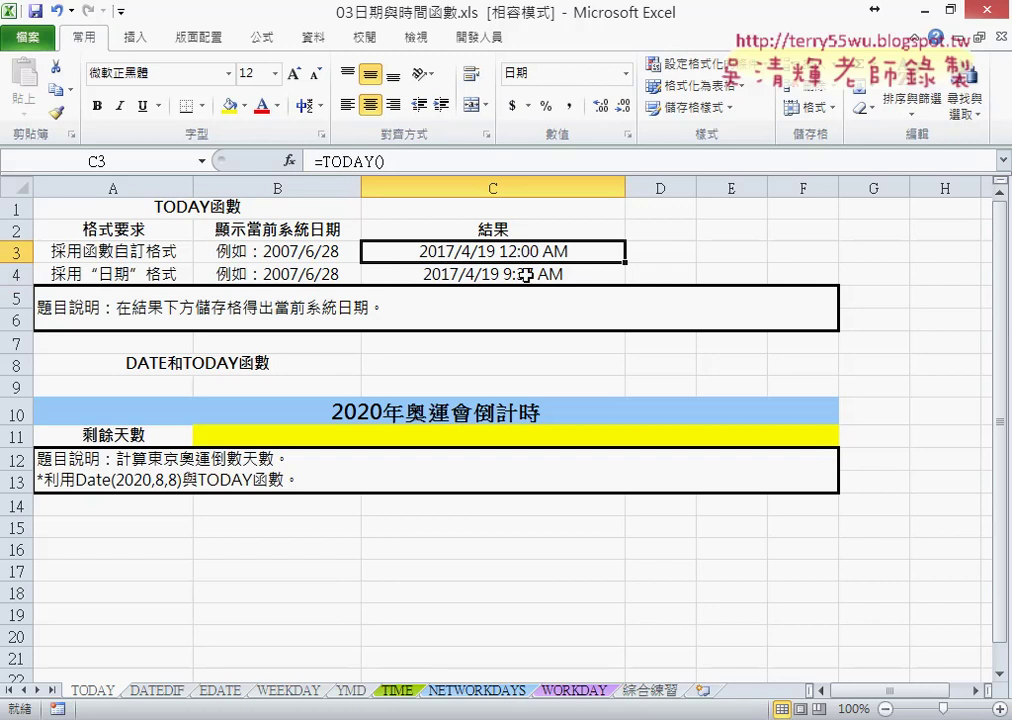
pyautogui.click(529, 280)
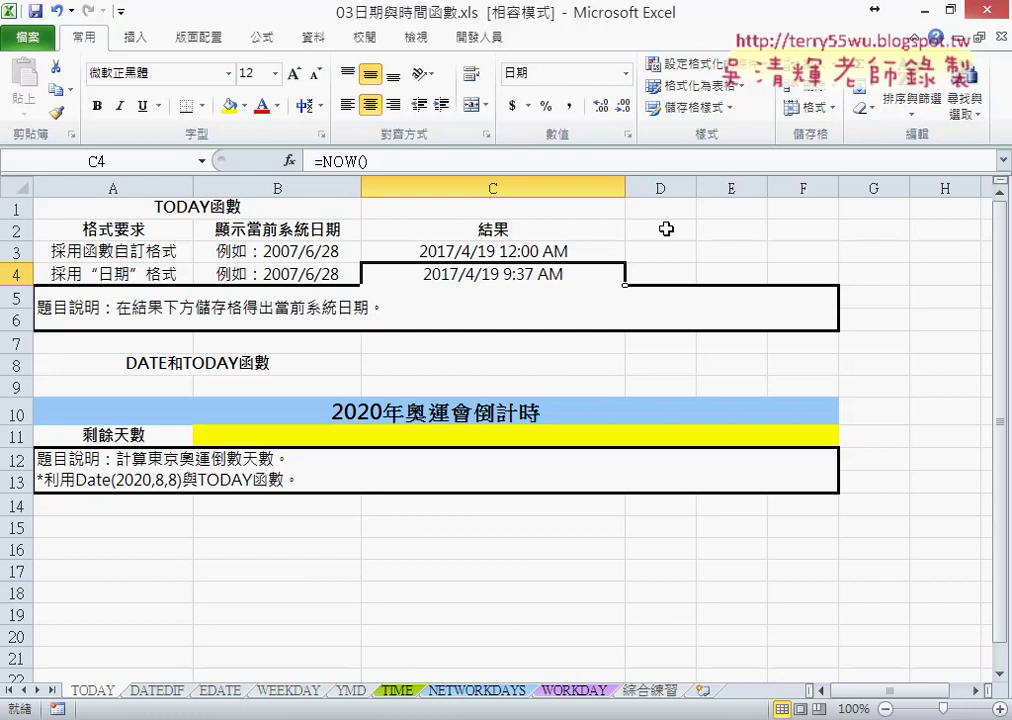
pyautogui.click(648, 691)
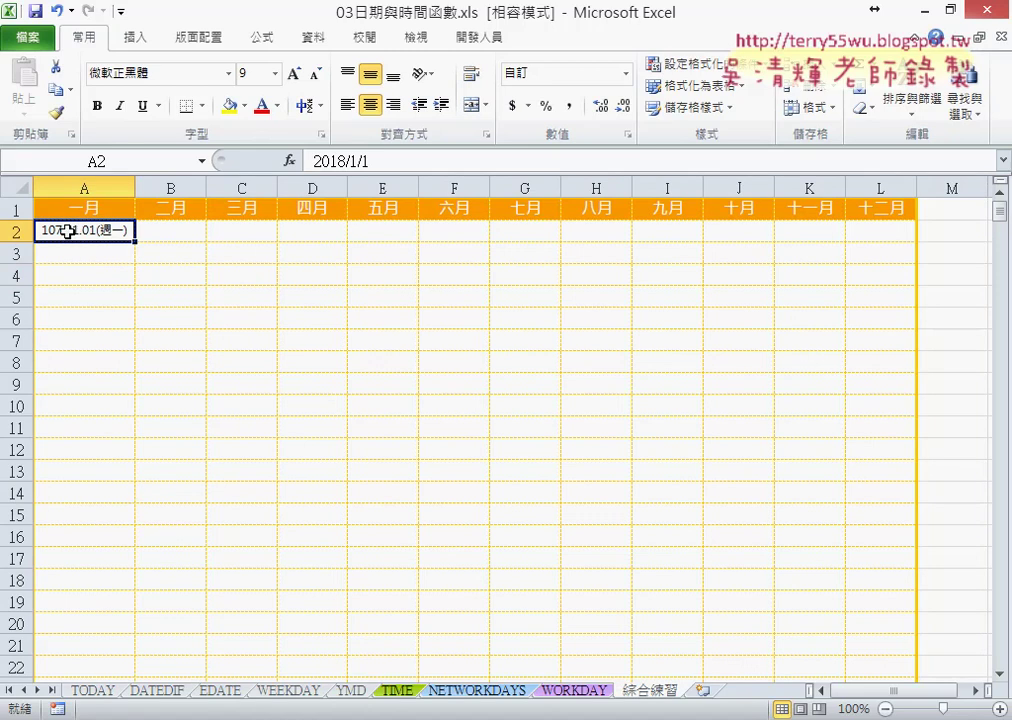
pyautogui.click(94, 691)
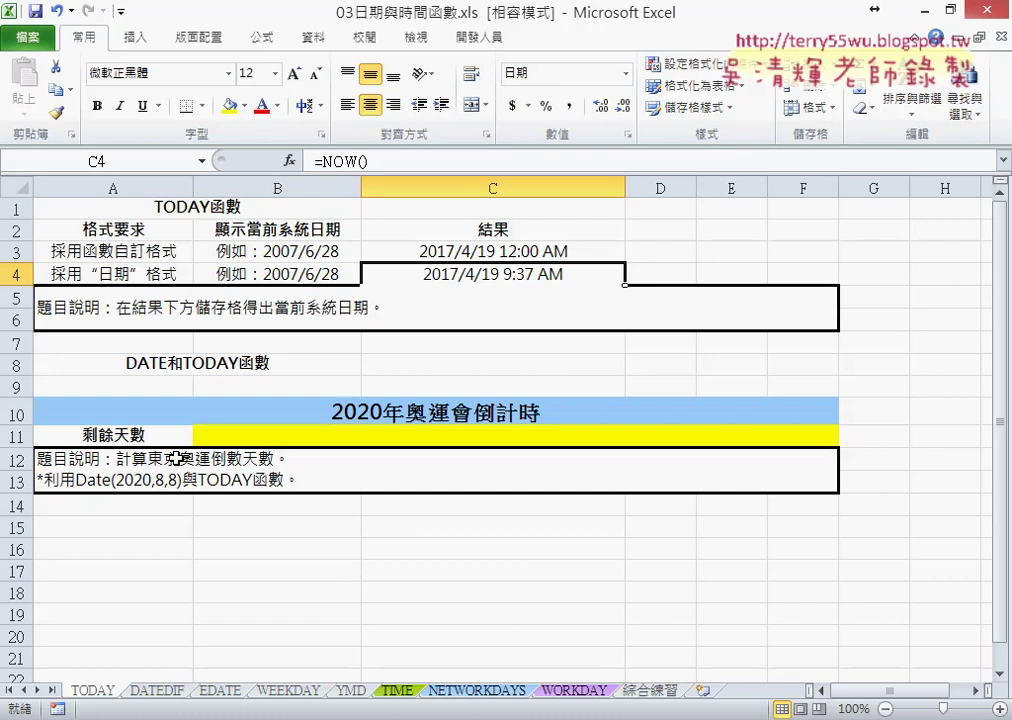
# - Select C3:C4 and open Format Cells (儲存格格式), moving the dialog up and left
pyautogui.moveTo(445, 249); pyautogui.dragTo(514, 266)
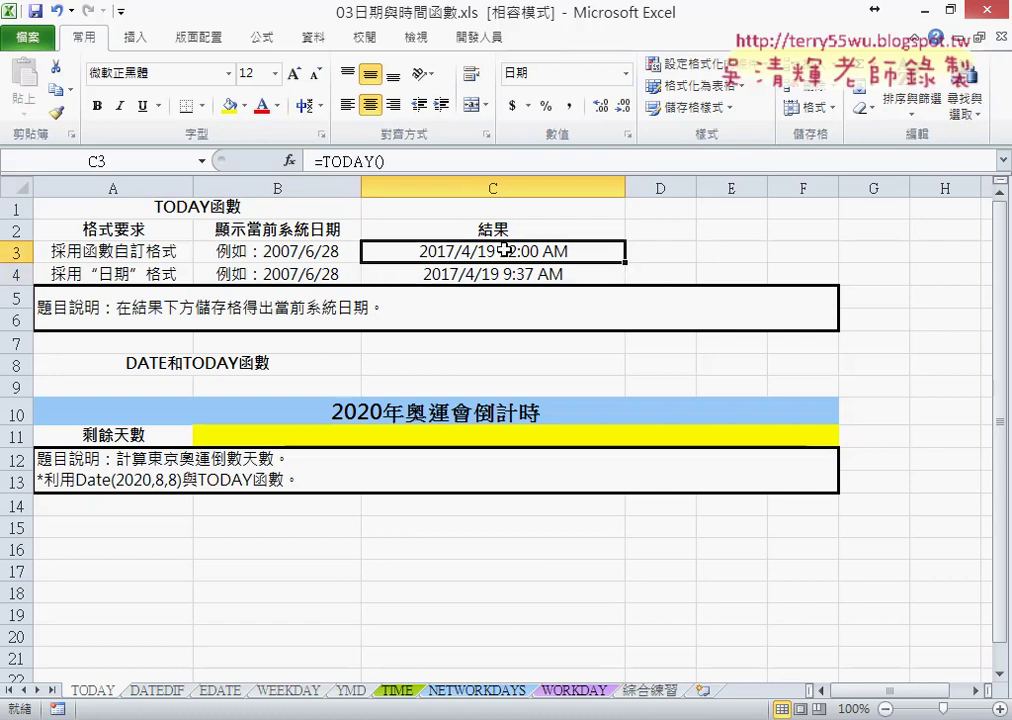
pyautogui.rightClick(514, 266)
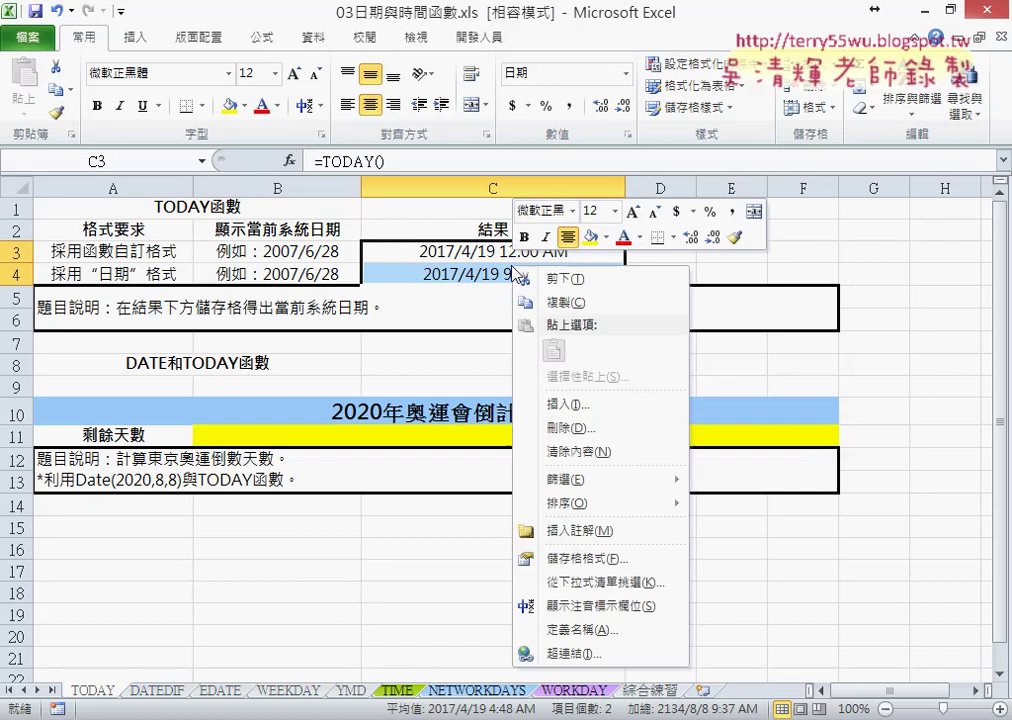
pyautogui.click(576, 558)
pyautogui.moveTo(583, 362); pyautogui.dragTo(552, 88)
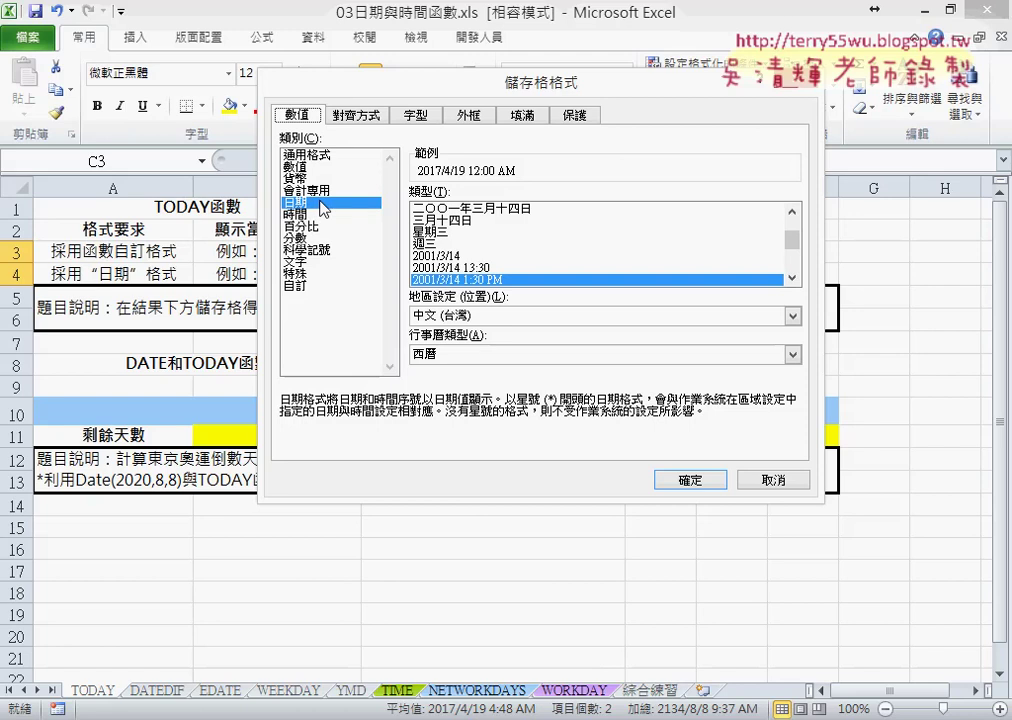
# - Set the date calendar type (行事曆類型) to 中華民國曆
pyautogui.click(467, 356)
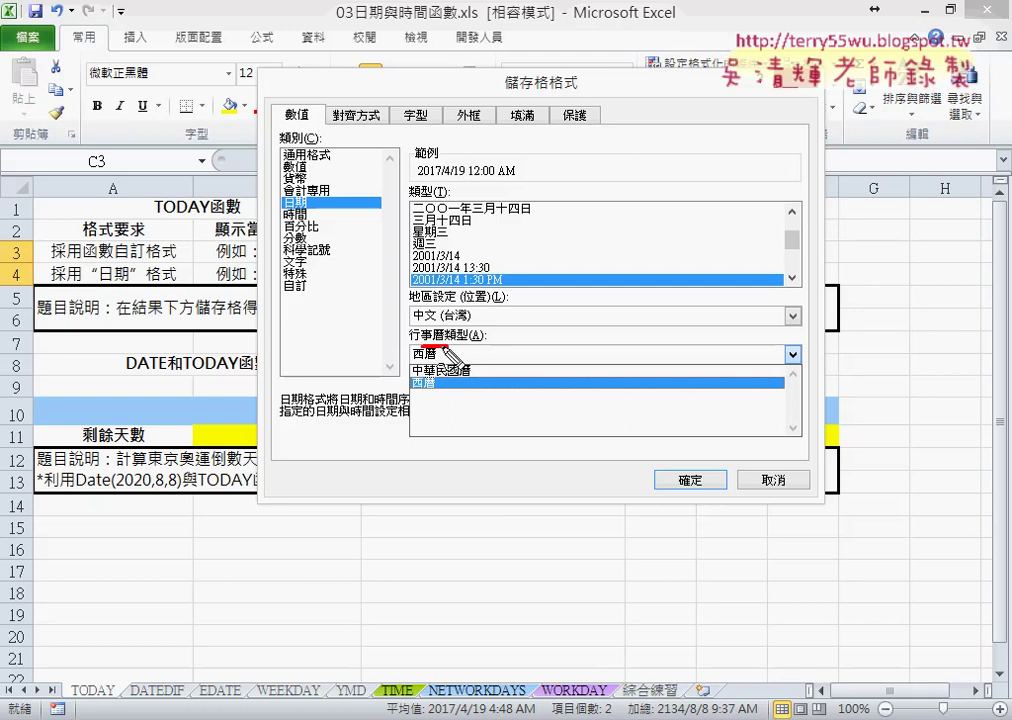
pyautogui.moveTo(503, 331); pyautogui.dragTo(420, 400)
pyautogui.moveTo(411, 349)
pyautogui.mouseDown()
pyautogui.moveTo(460, 349)
pyautogui.moveTo(440, 412)
pyautogui.mouseUp()
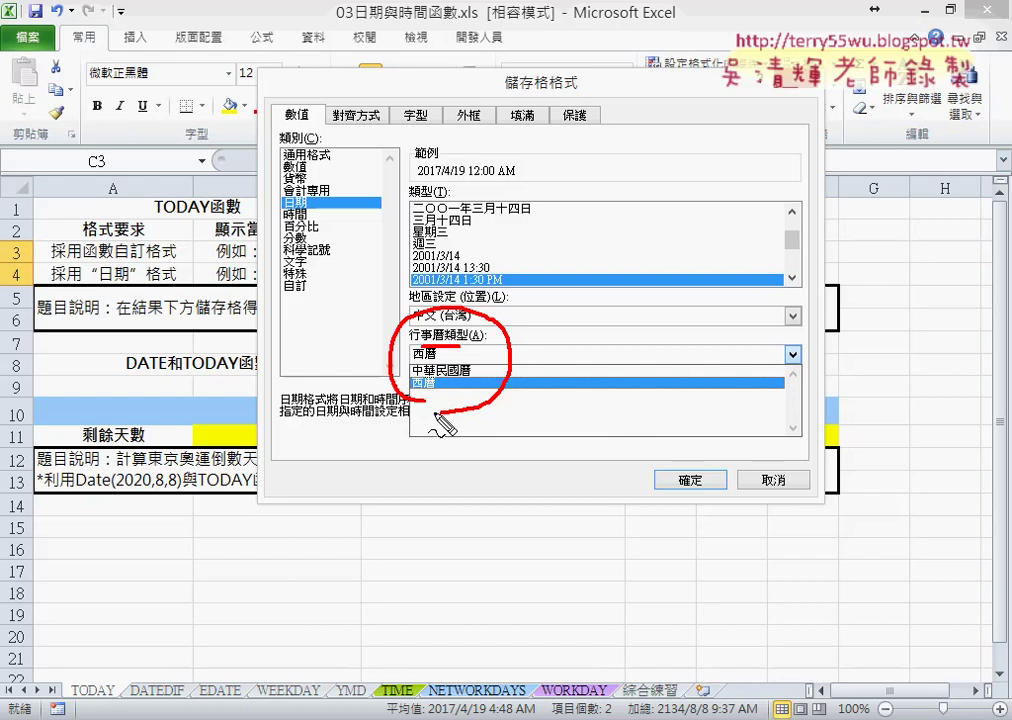
pyautogui.press('Escape')
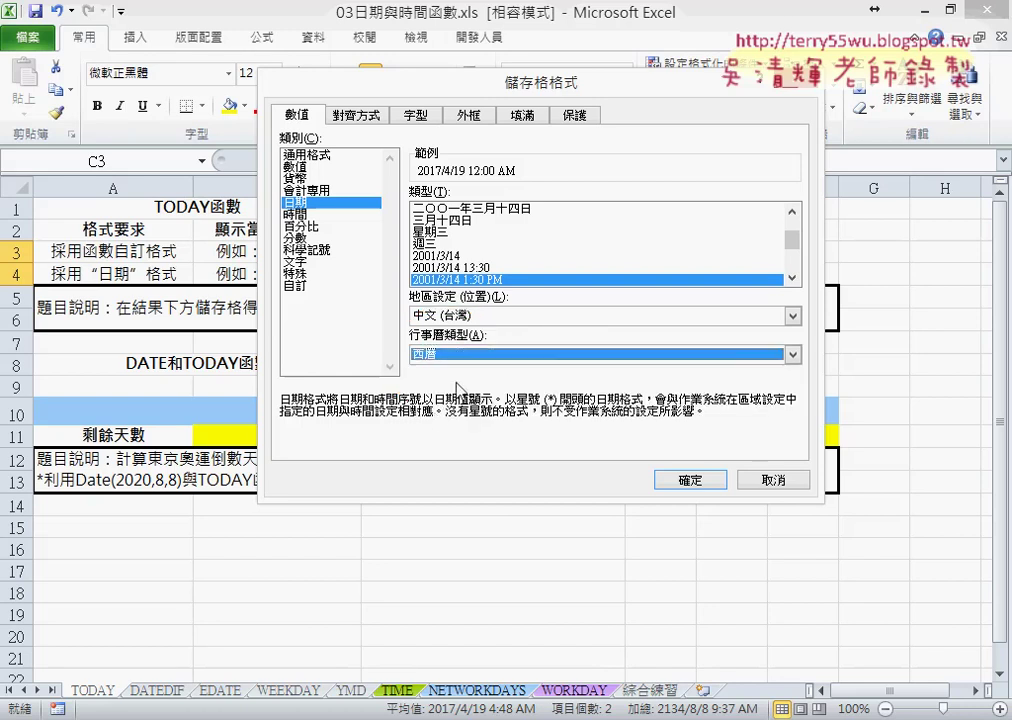
pyautogui.click(460, 354)
pyautogui.click(466, 366)
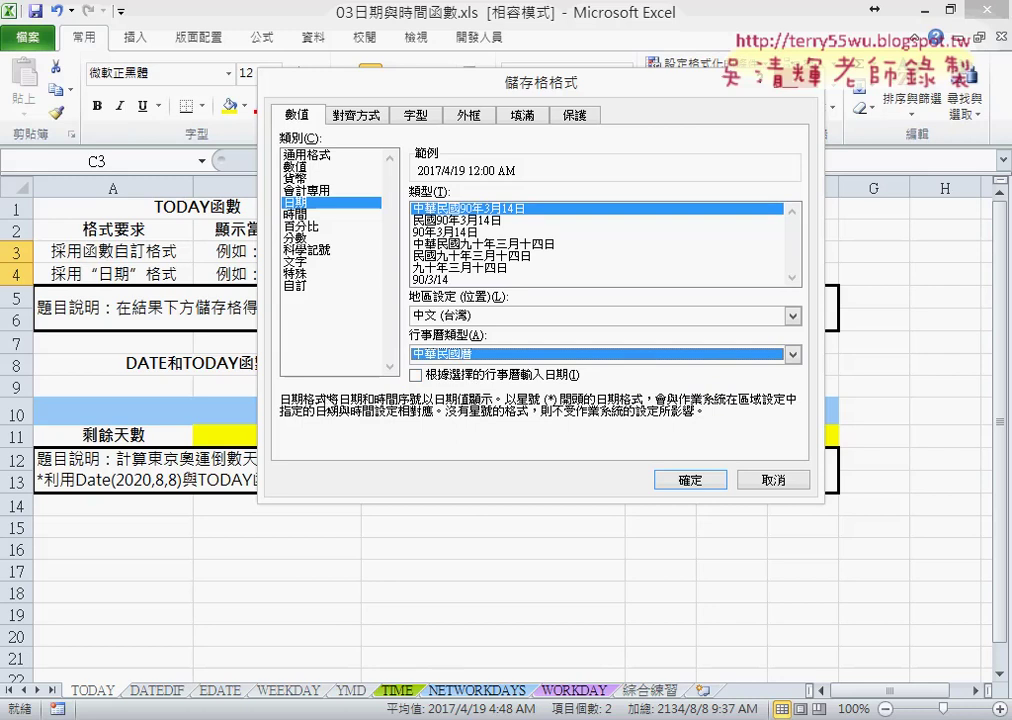
# - Choose the 90/3/14 ROC date type and view its custom code [$-404]e/m/d;@
pyautogui.click(455, 280)
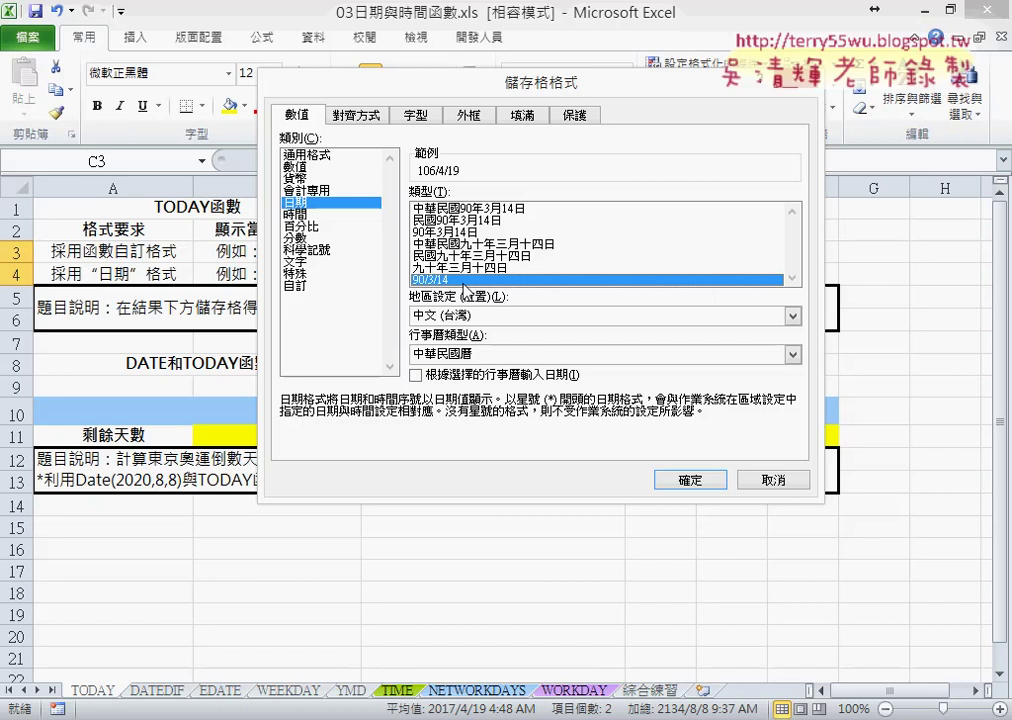
pyautogui.click(296, 287)
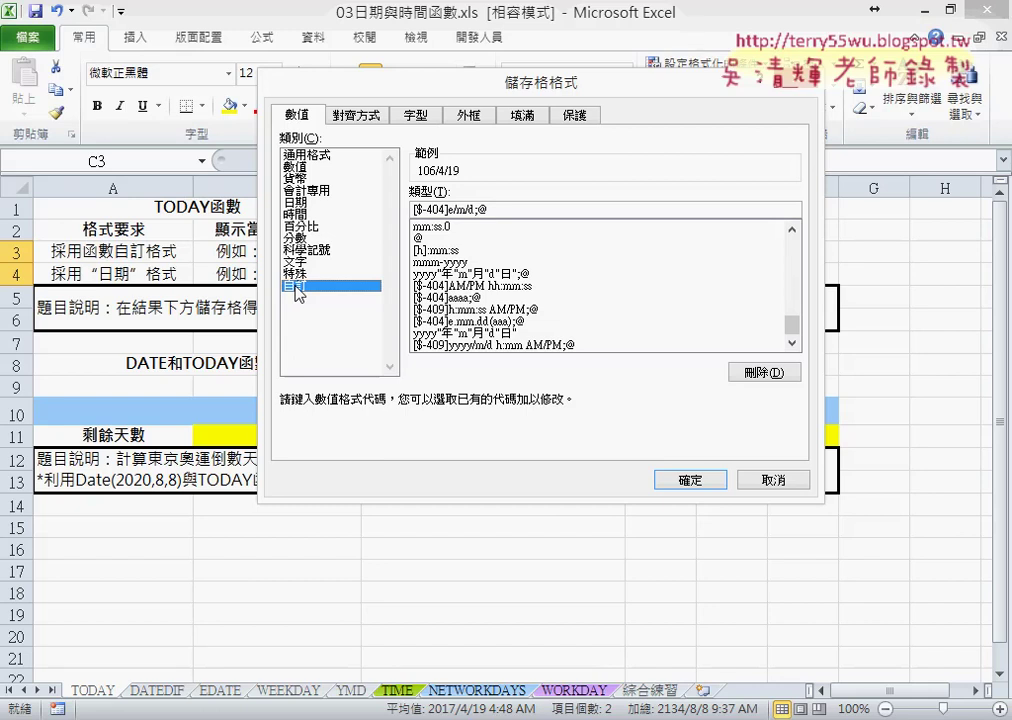
# - Replace the slashes in the format code with dots, giving e.m.d
pyautogui.click(443, 209)
pyautogui.press('BackSpace')
pyautogui.write('.')
pyautogui.press('Right')
pyautogui.press('Delete')
pyautogui.write('.')
# - Make month and day two-digit (mm, dd) and append a bracketed weekday code (aaa)
pyautogui.write('年')
pyautogui.press('BackSpace')
pyautogui.write('m.')
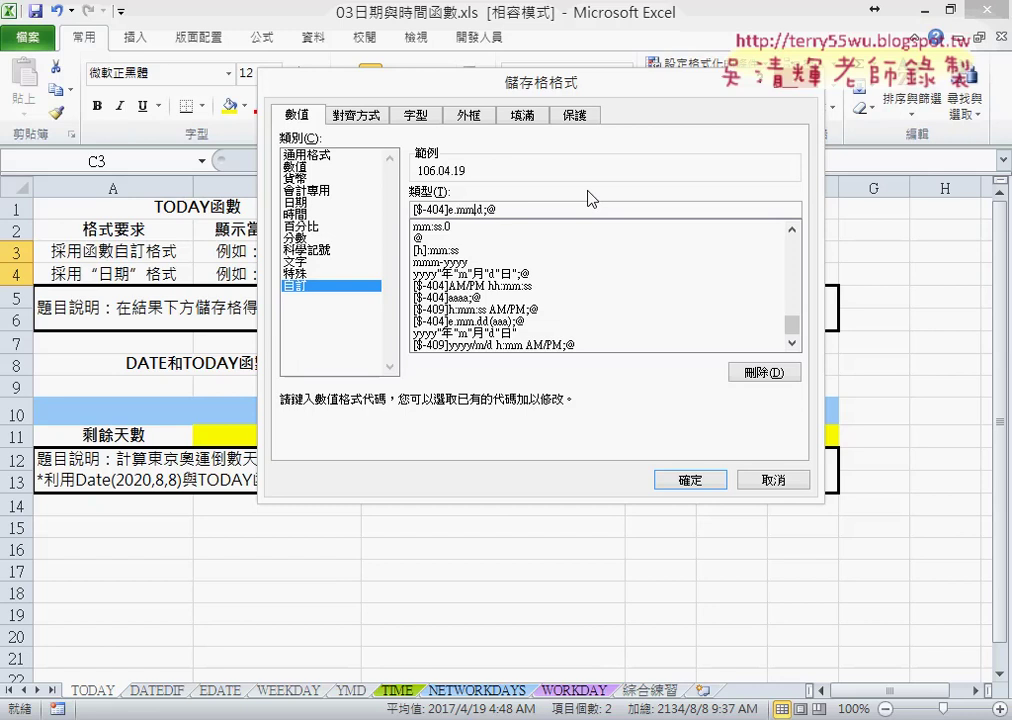
pyautogui.write('日')
pyautogui.press('BackSpace')
pyautogui.write('dd')
pyautogui.write('(')
pyautogui.write(')')
pyautogui.write('a')
pyautogui.write('a')
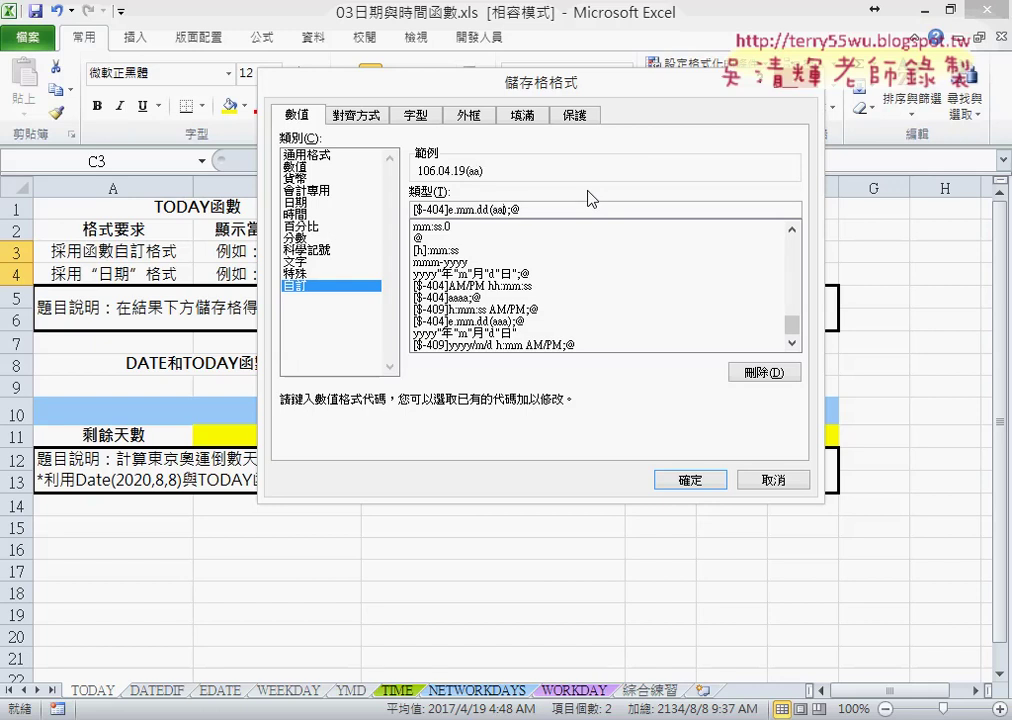